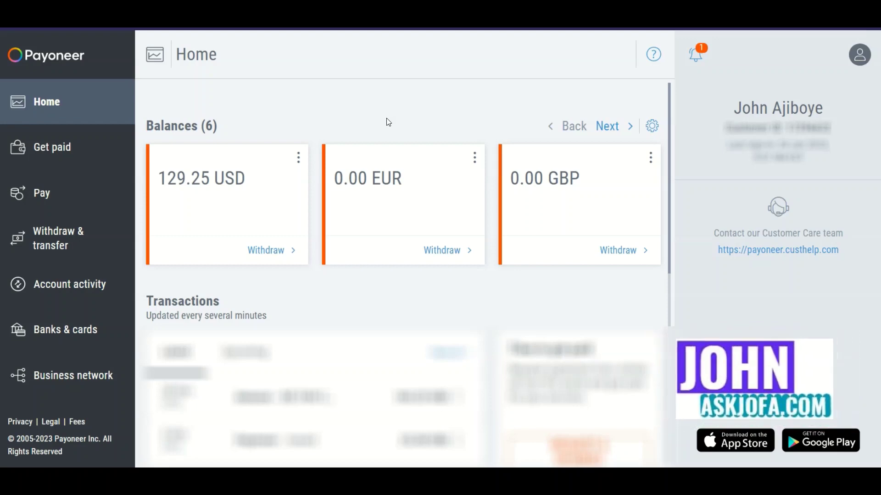
Step: Open the Withdraw to bank form from the Withdraw & transfer section
click(345, 117)
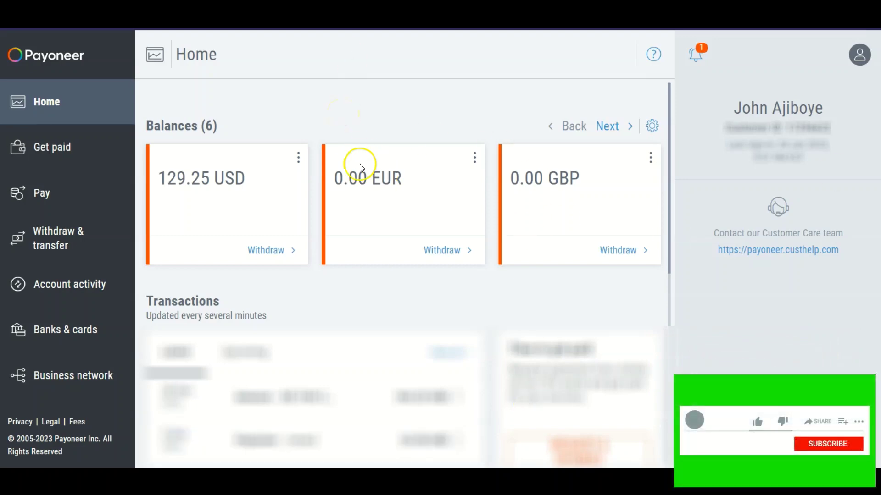
click(71, 246)
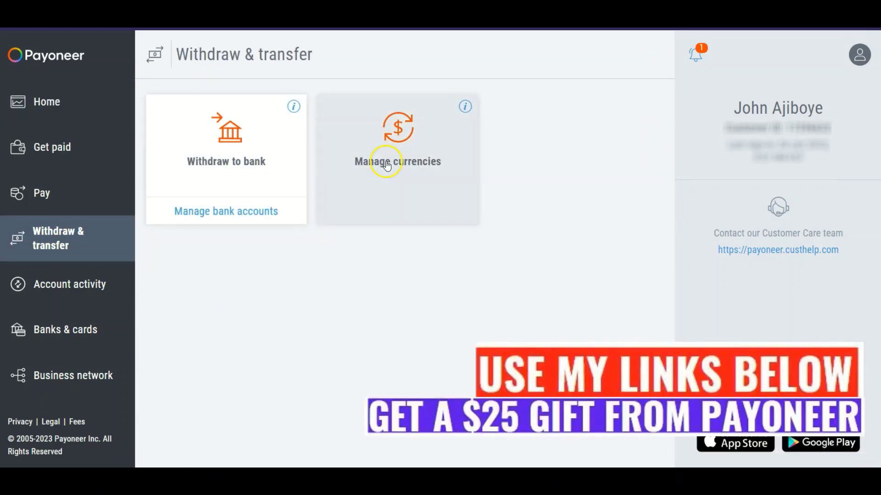
click(232, 165)
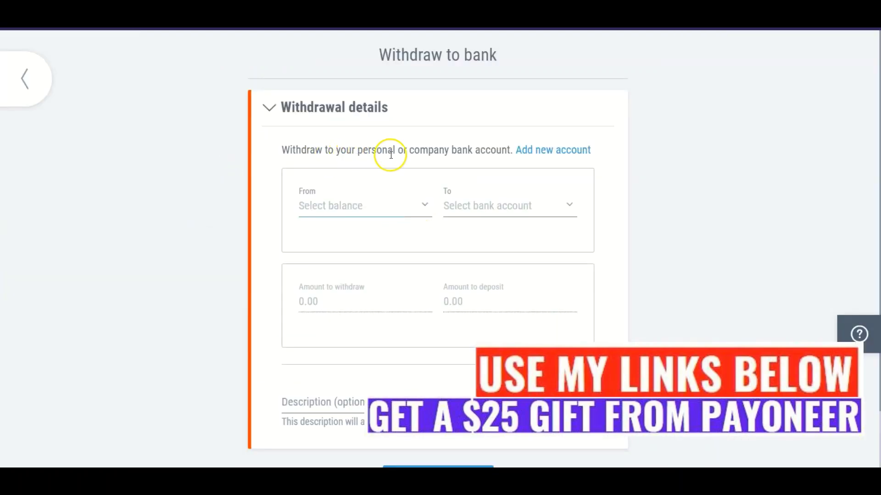
Step: Start a new personal bank account in Nigeria with EUR currency and continue to account details
click(533, 153)
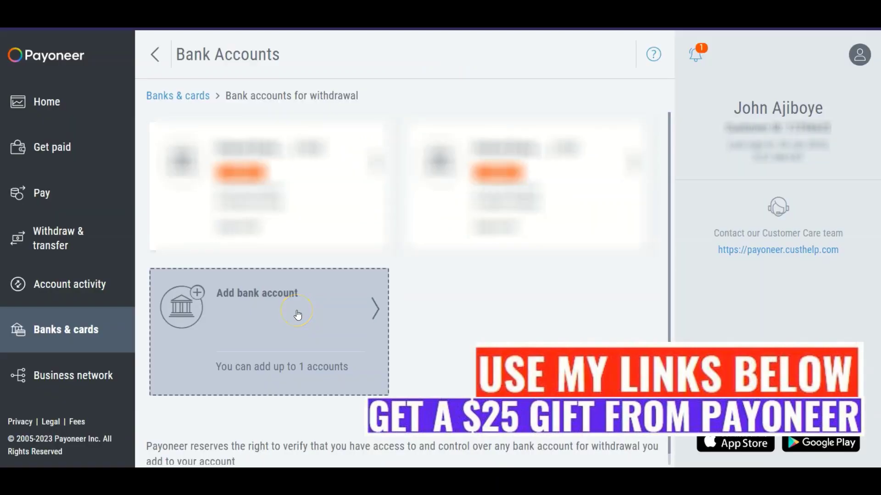
click(297, 315)
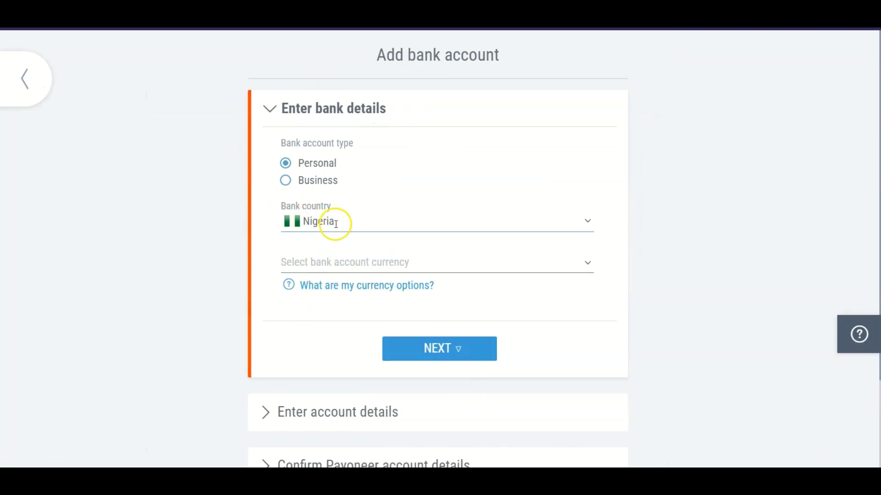
click(586, 265)
click(296, 328)
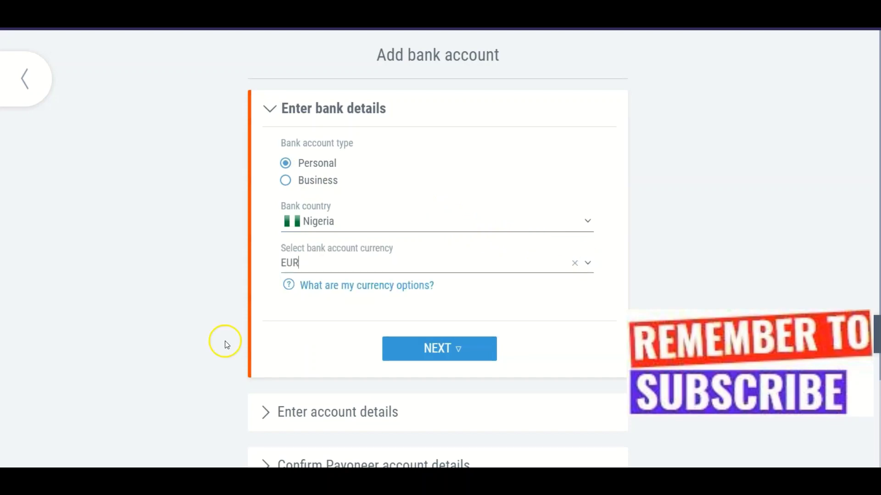
click(425, 347)
Step: Choose Guaranty Trust Bank as the bank and enter the account holder's full name
click(587, 205)
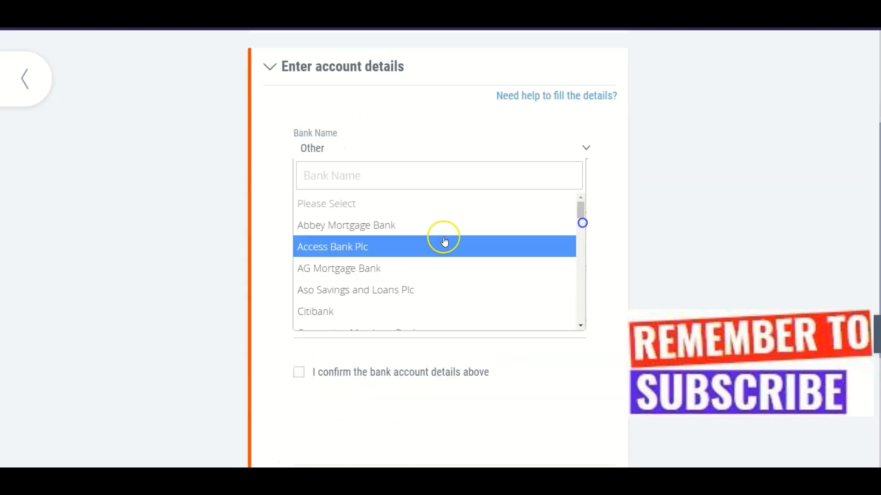
drag(580, 210, 565, 256)
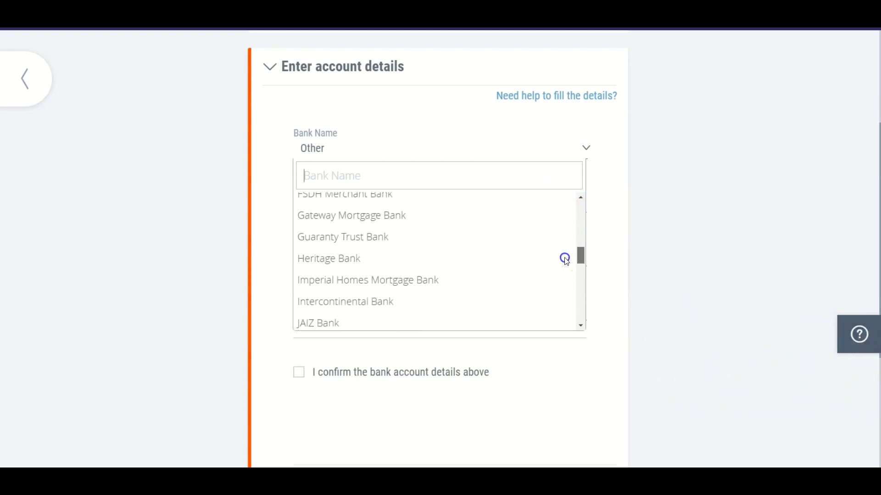
click(363, 237)
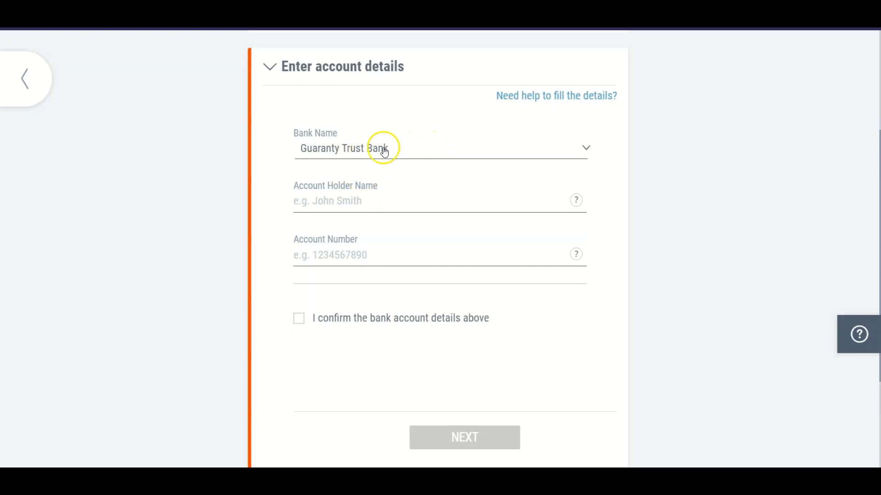
click(360, 198)
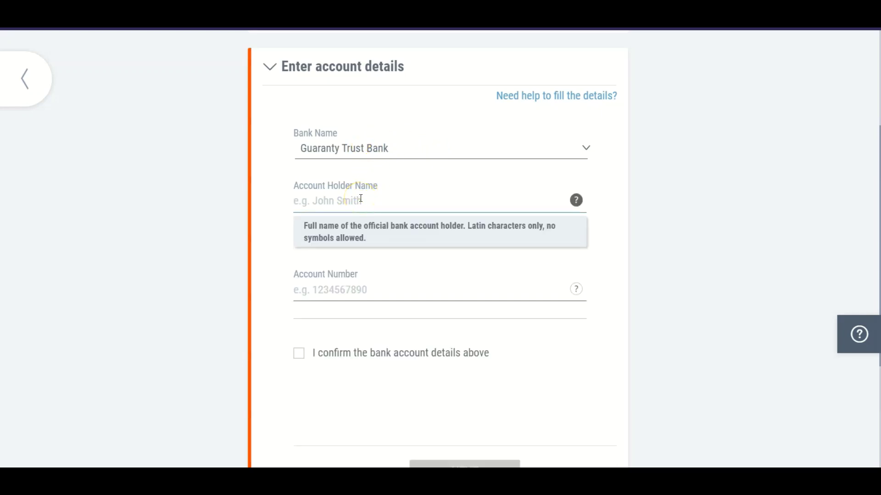
click(364, 211)
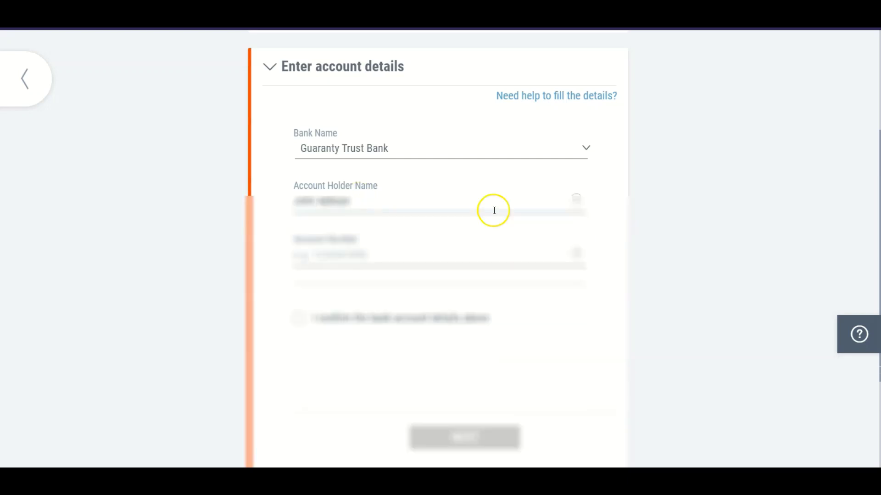
scroll(459, 211, up, 3)
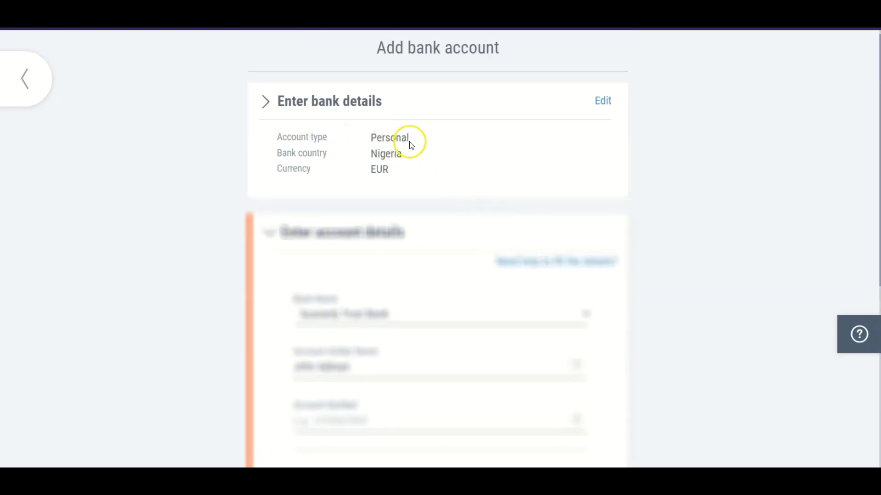
drag(409, 140, 364, 136)
scroll(420, 206, down, 2)
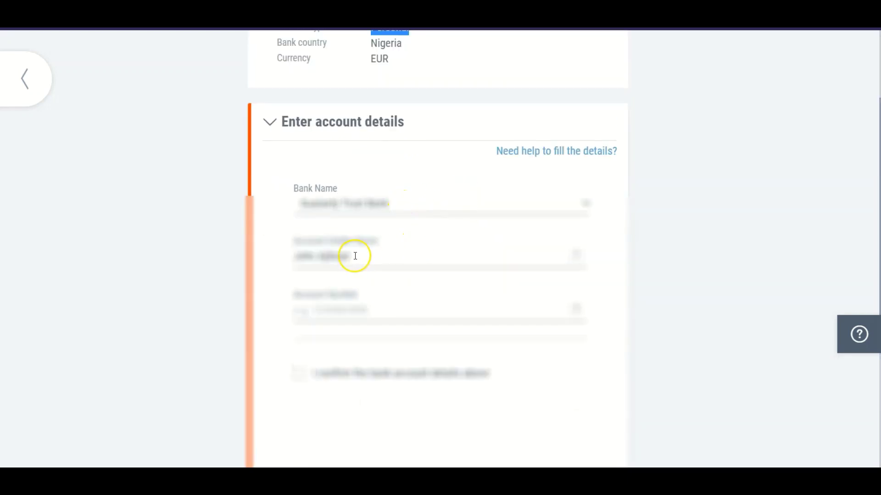
Step: Fill in the account number from the saved suggestion and confirm the details are correct
click(393, 314)
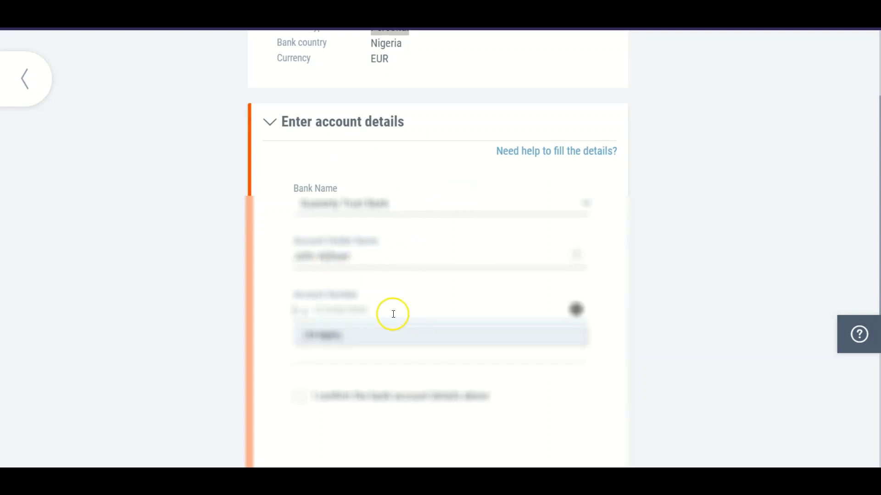
click(394, 336)
click(299, 374)
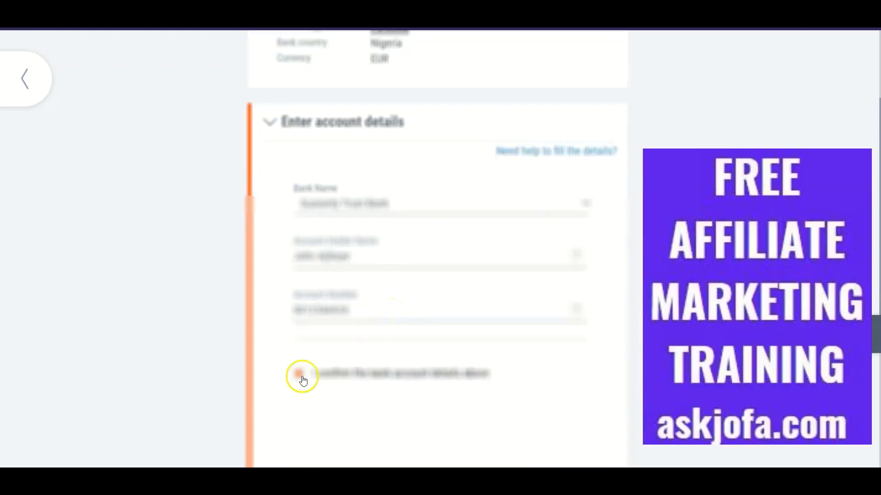
scroll(464, 348, down, 3)
scroll(413, 358, down, 1)
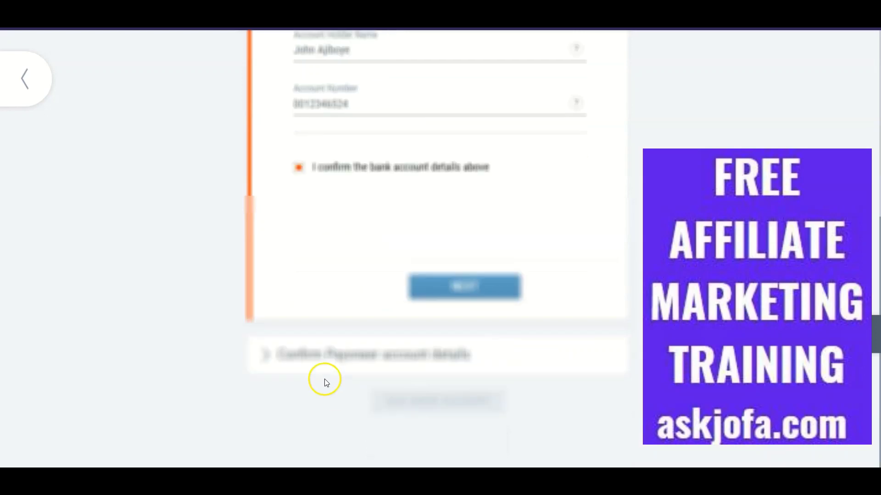
scroll(474, 231, up, 4)
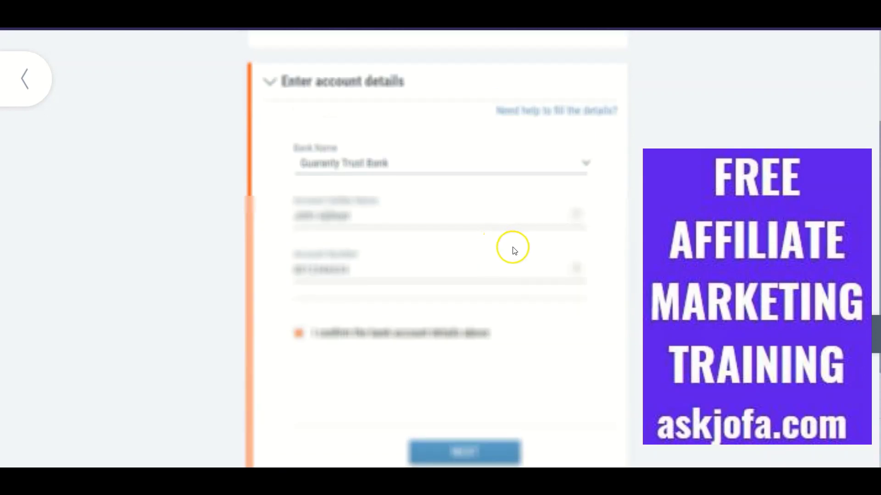
scroll(275, 353, down, 4)
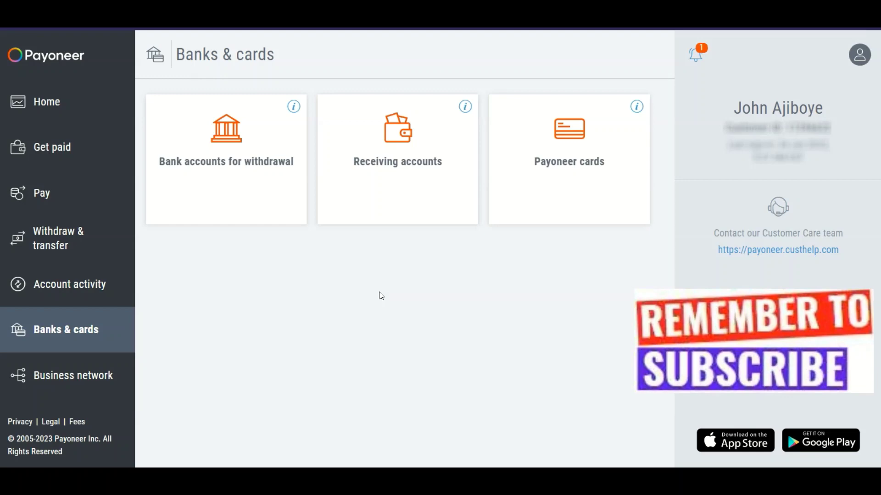
Step: Go back to Home to view the 129.25 USD, 0.00 EUR and 0.00 GBP balances
click(383, 294)
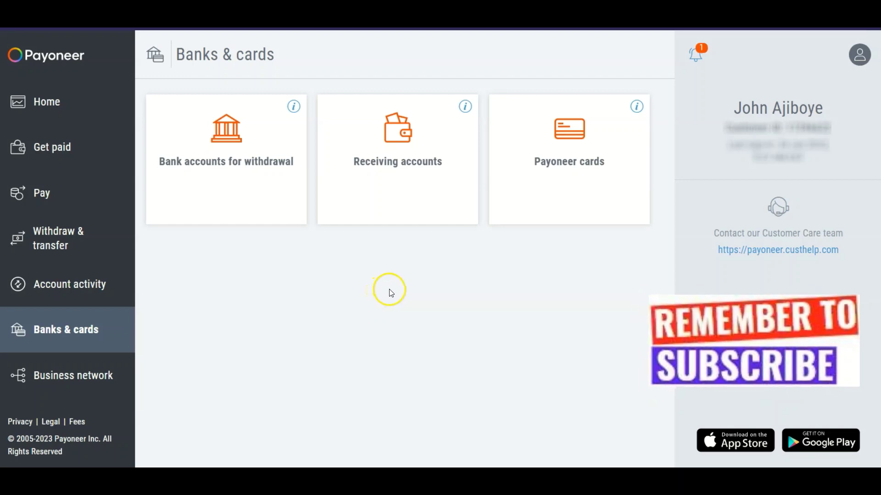
click(392, 291)
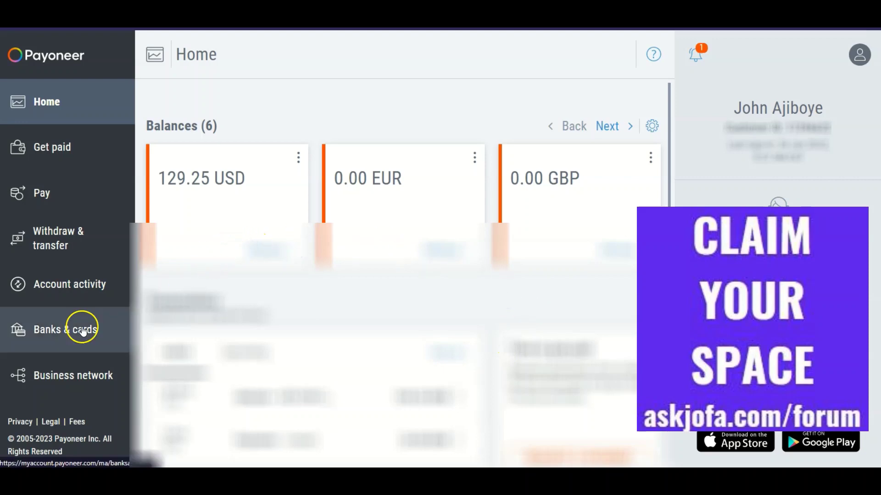
Step: View the third funding source under Business network's Companies you work with, then return Home
click(112, 362)
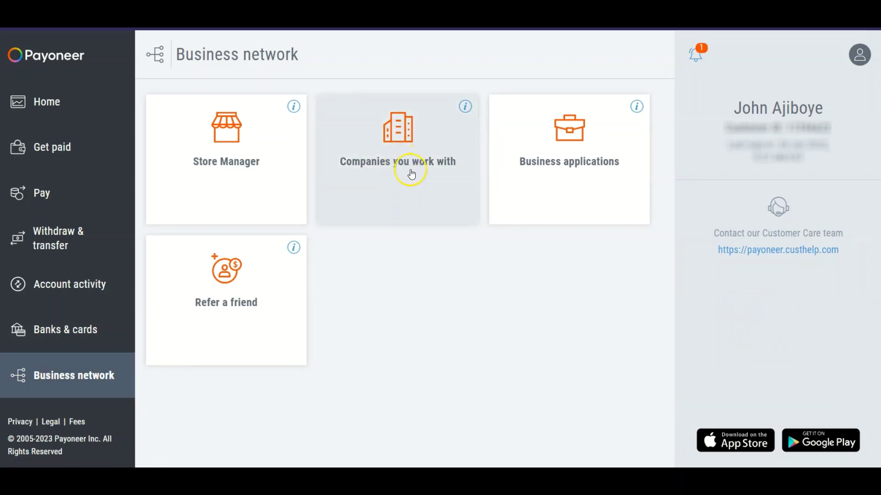
click(421, 170)
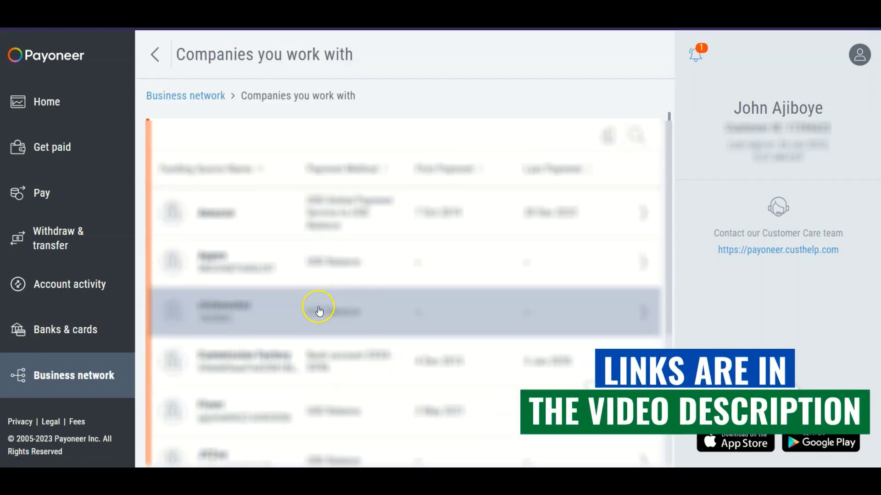
click(547, 324)
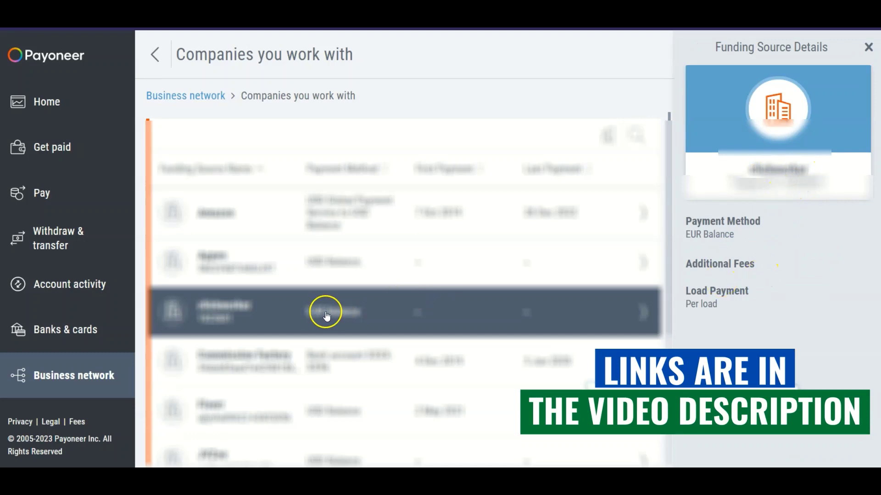
click(48, 105)
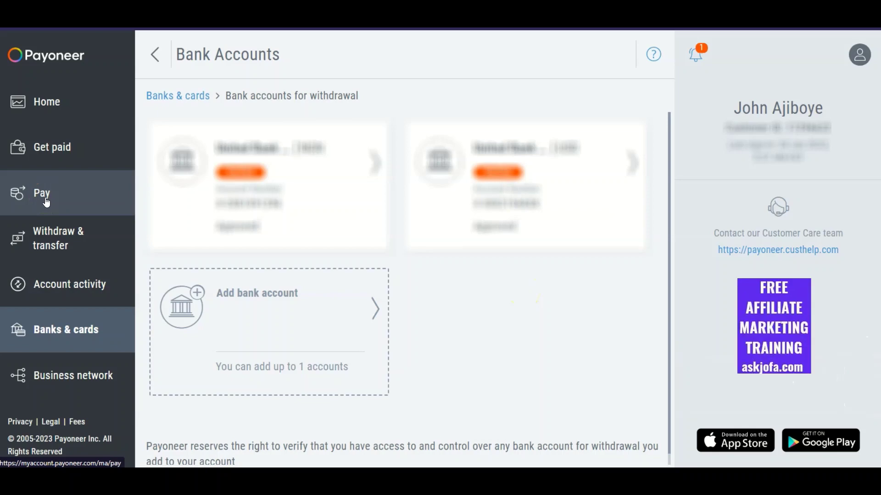
Step: Return to Home, then show the Withdraw & transfer options
click(43, 98)
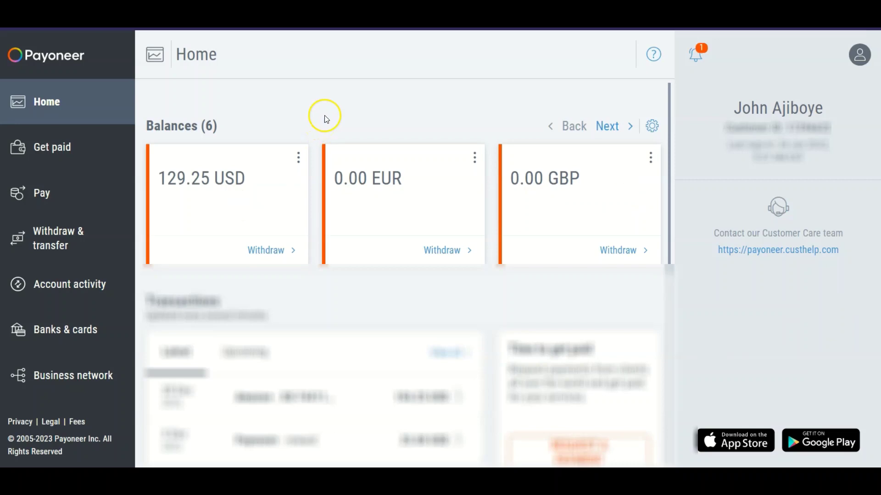
click(44, 243)
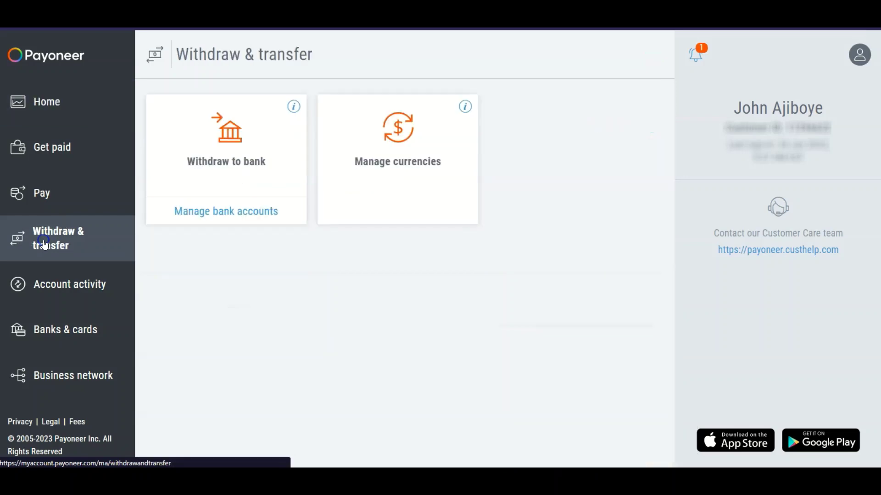
Step: Preview converting 2 from the EUR balance into the USD balance
click(419, 165)
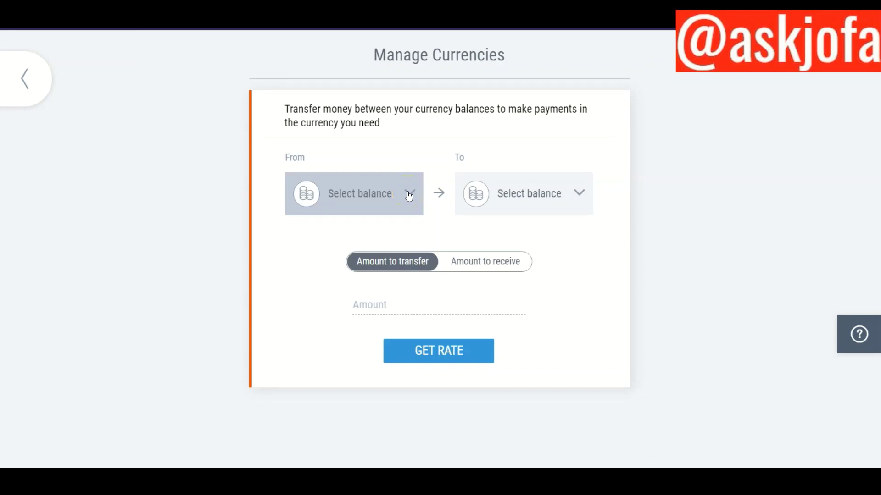
click(408, 195)
click(367, 298)
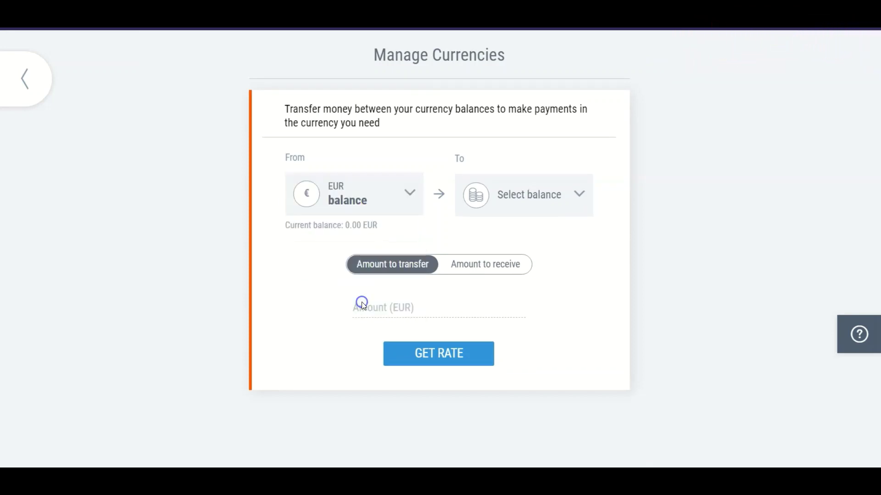
click(567, 203)
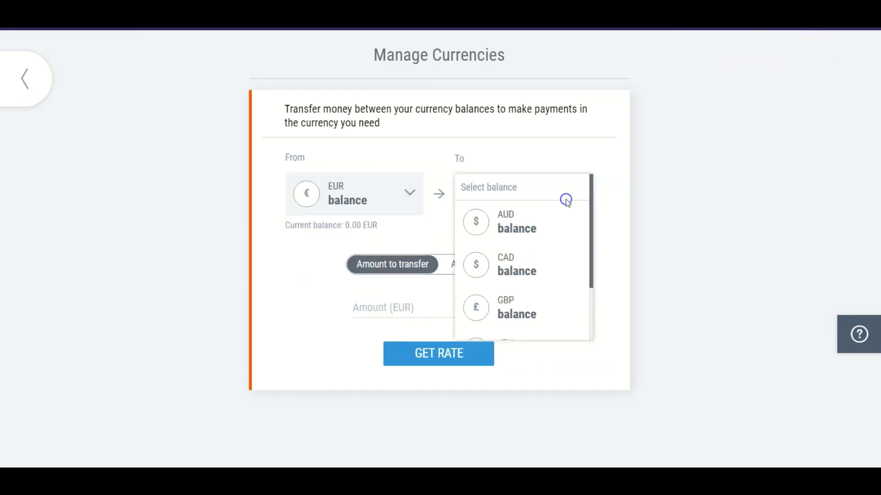
scroll(541, 275, down, 3)
click(525, 317)
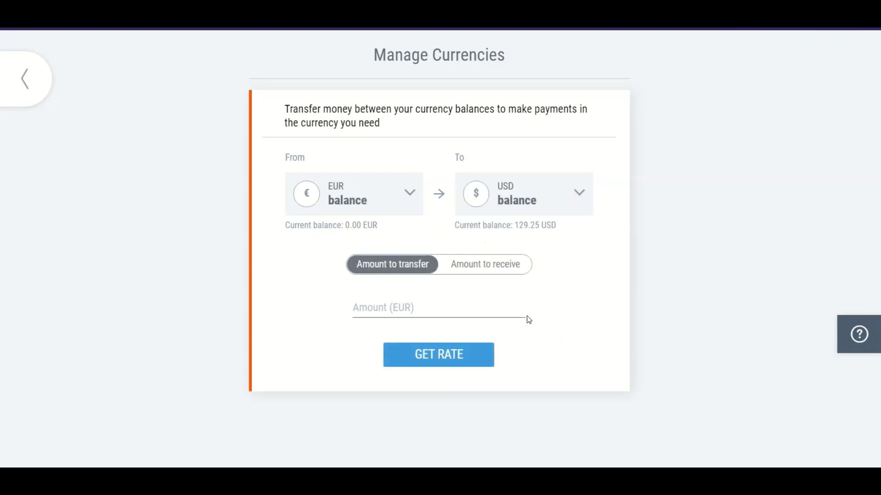
drag(345, 224, 373, 224)
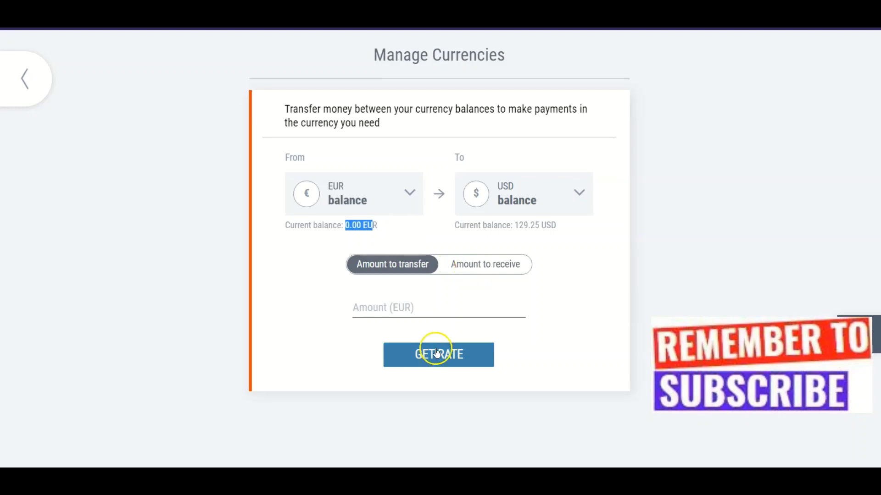
click(435, 302)
text(2)
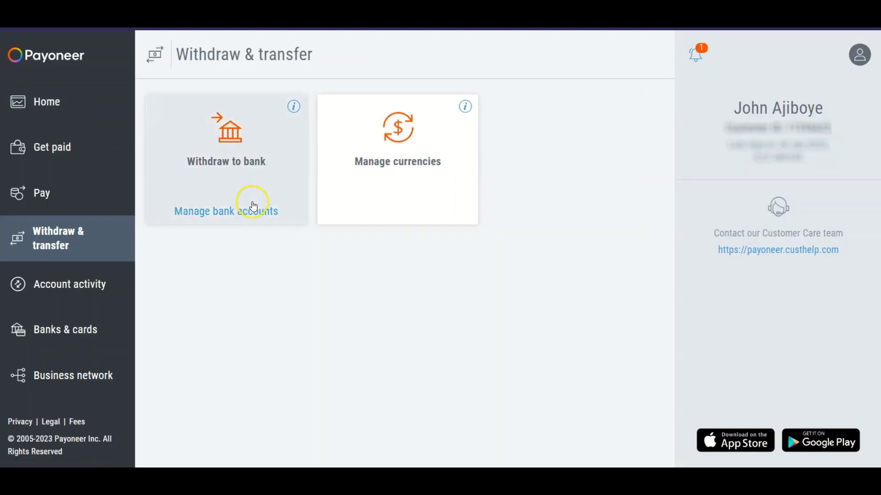
Step: Preview withdrawing the USD balance to a bank, leaving the destination account unselected
click(226, 167)
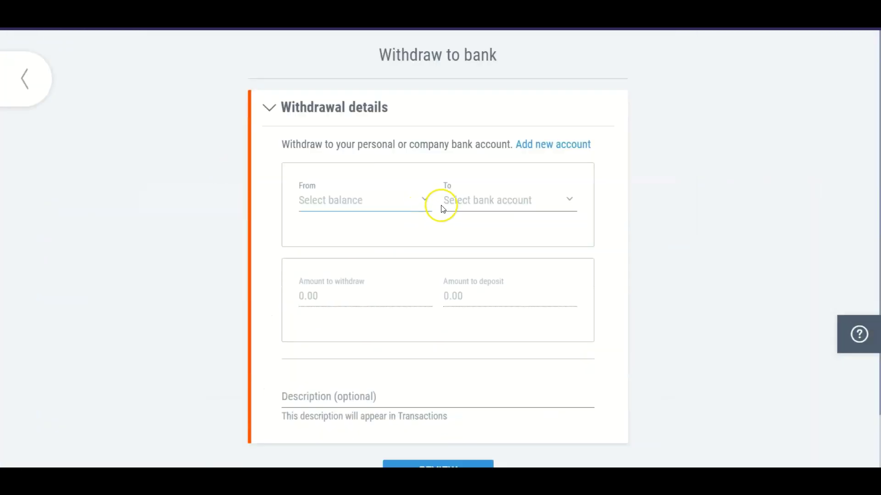
click(419, 201)
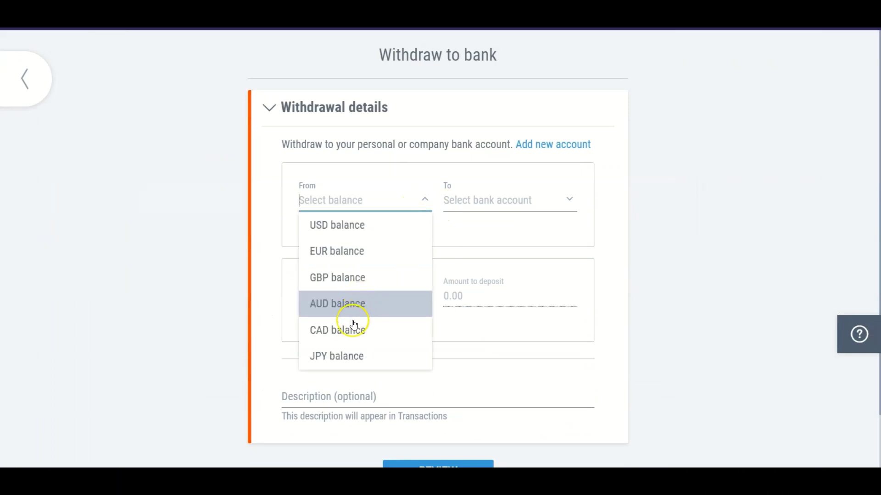
click(569, 199)
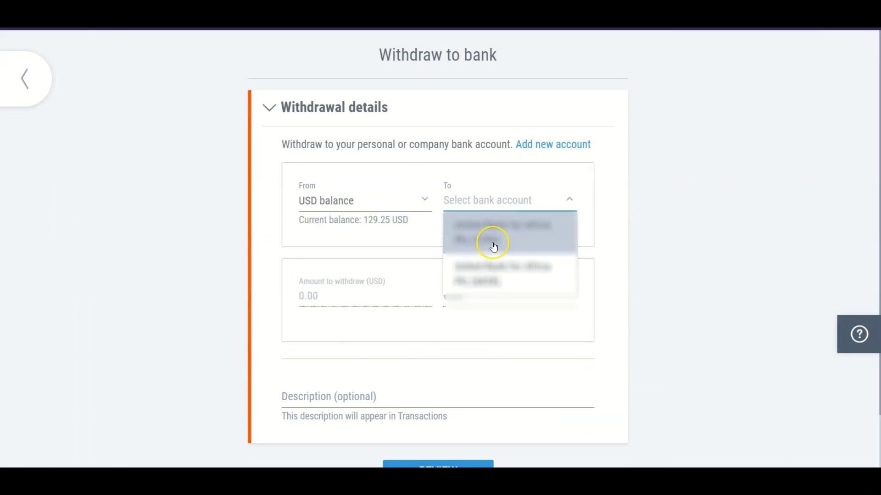
click(398, 134)
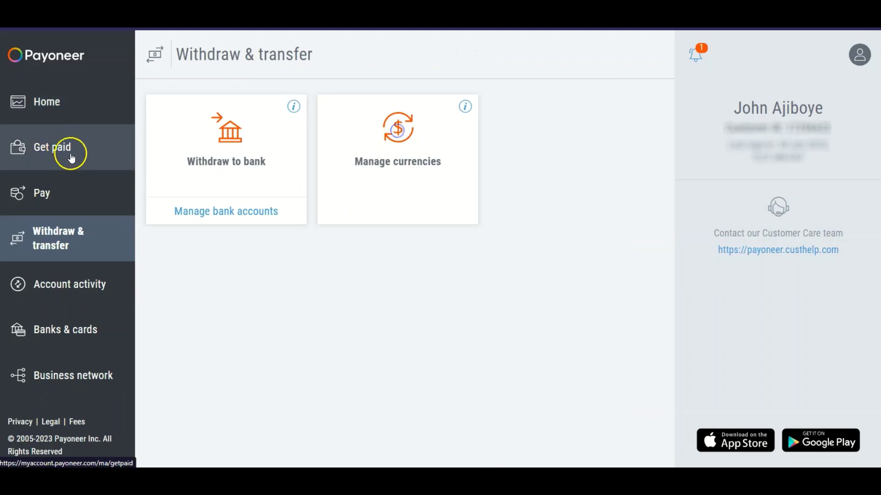
click(66, 329)
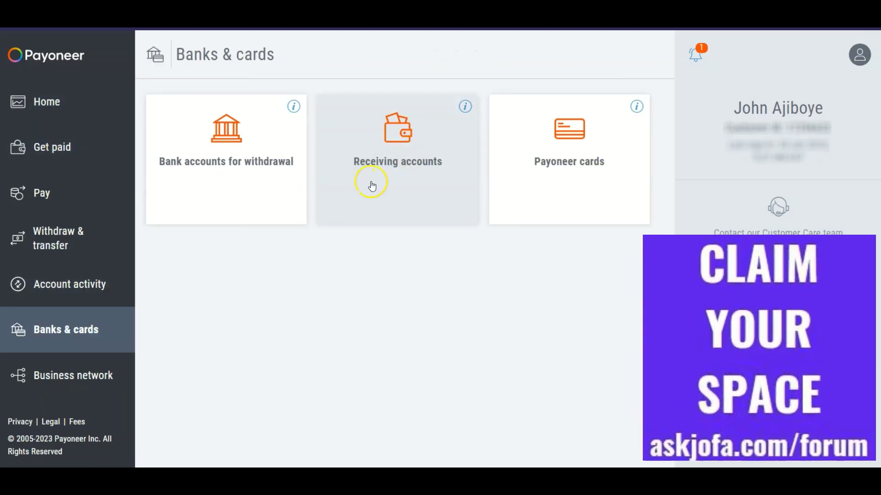
click(407, 161)
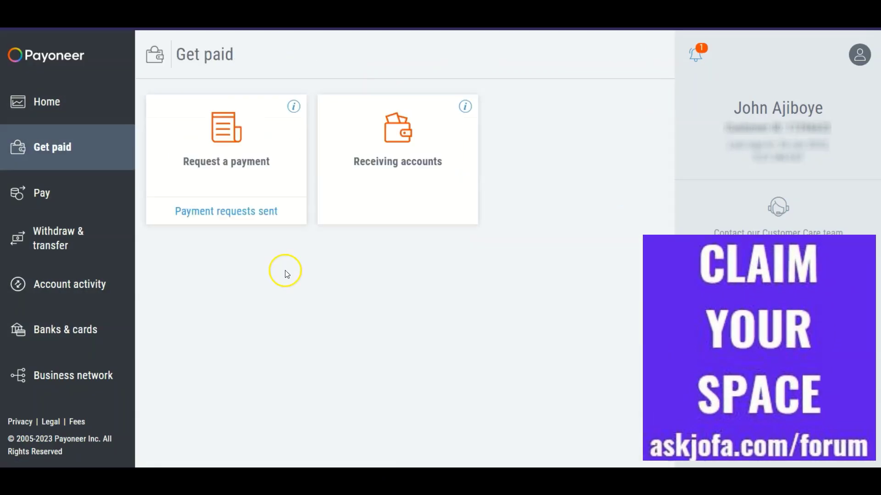
click(90, 244)
click(463, 173)
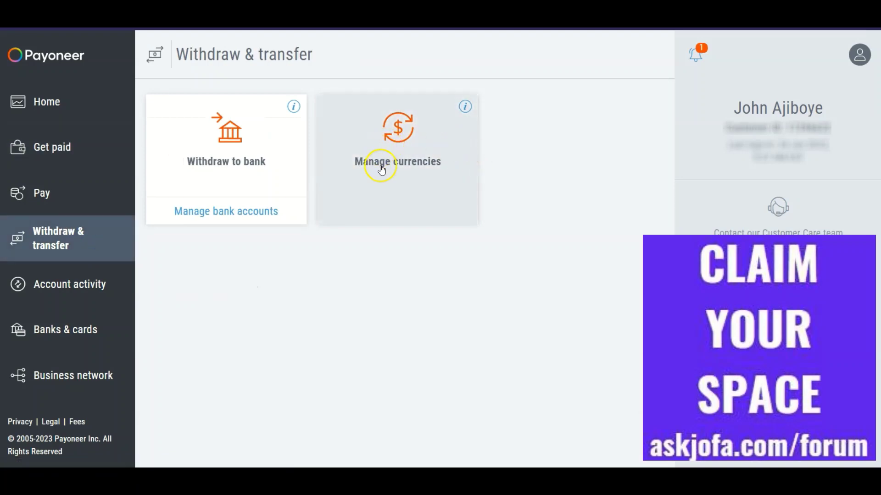